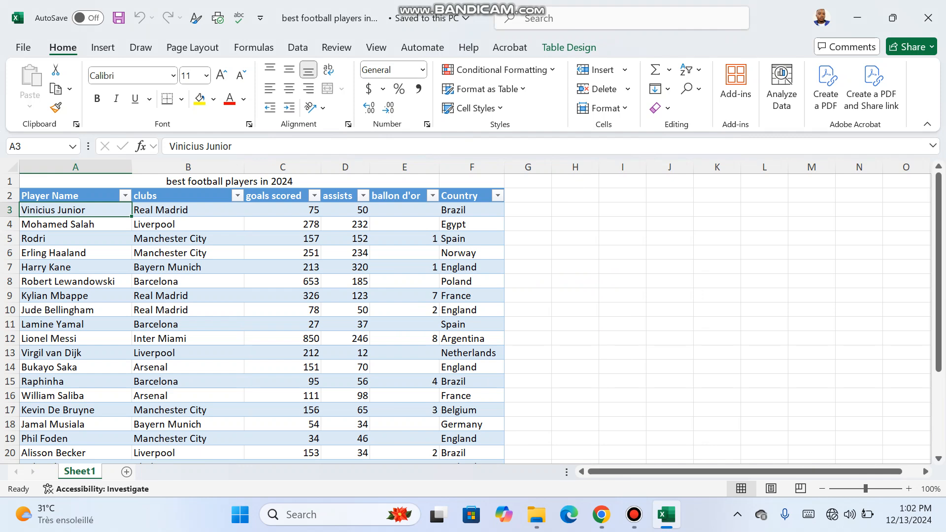
Create a PivotTable from the whole football players table (Table1) on a new worksheet
{"action": "left_click_drag", "start_coordinate": [74, 196], "coordinate": [502, 444]}
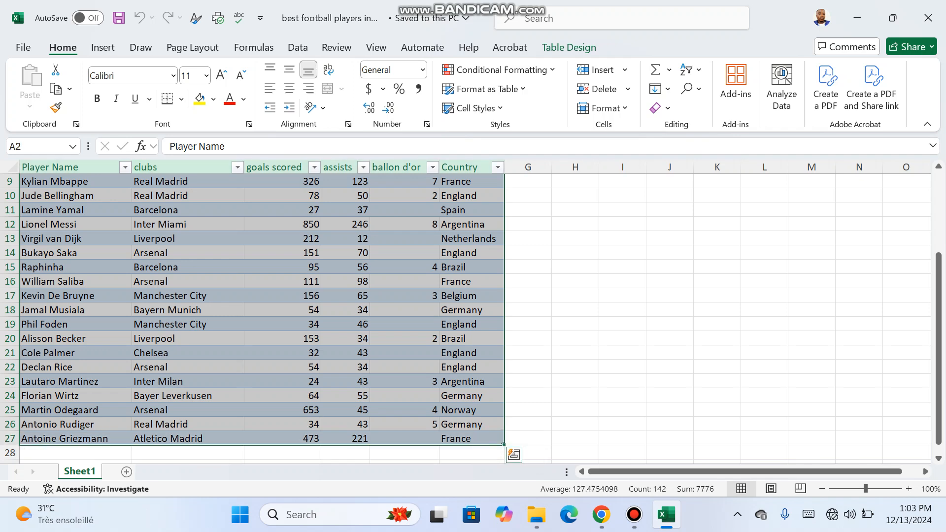
{"action": "left_click", "coordinate": [102, 47]}
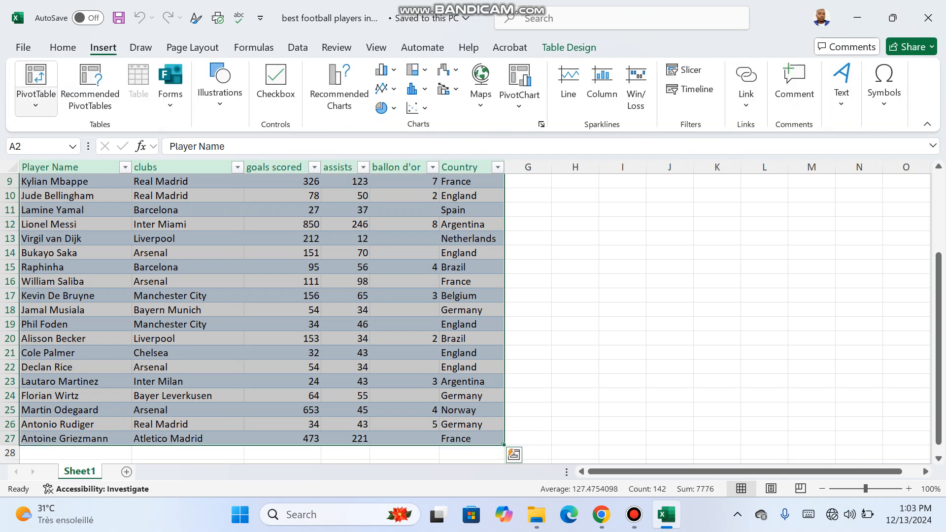
{"action": "left_click", "coordinate": [35, 101]}
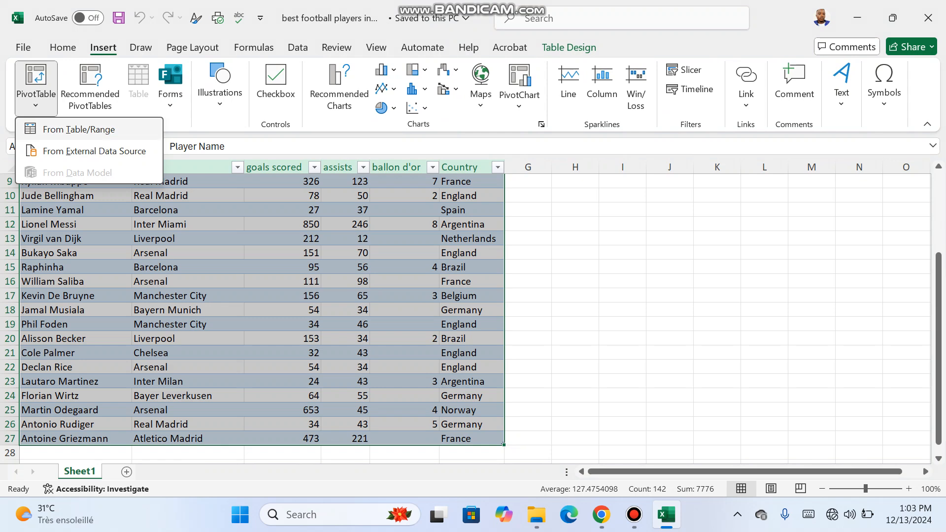
{"action": "left_click", "coordinate": [78, 129]}
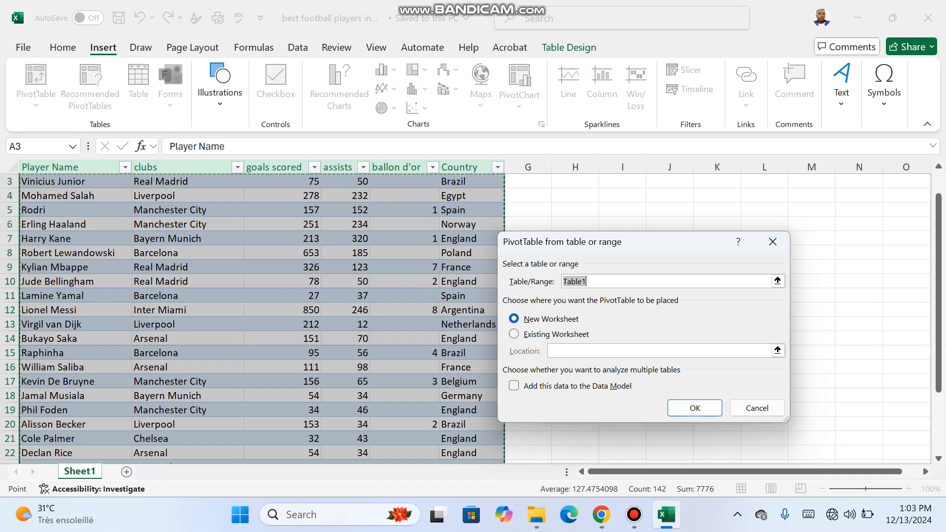
{"action": "left_click", "coordinate": [694, 408]}
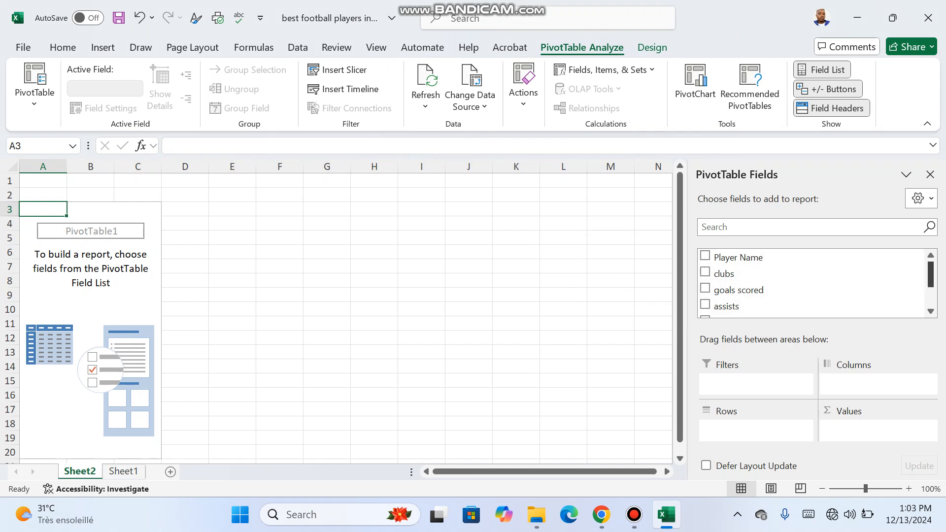
Look through the list of fields available for the PivotTable report
{"action": "scroll", "coordinate": [812, 284], "scroll_direction": "down", "scroll_amount": 2}
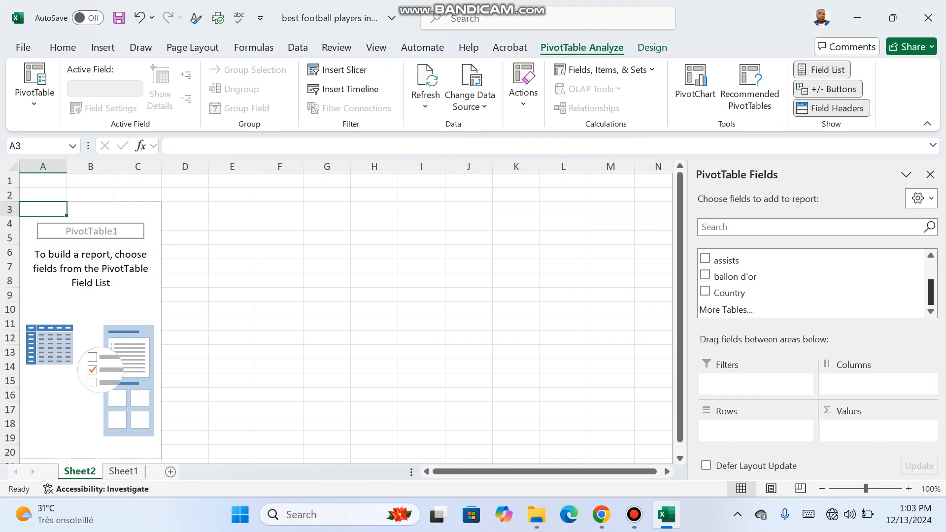
{"action": "scroll", "coordinate": [813, 283], "scroll_direction": "up", "scroll_amount": 2}
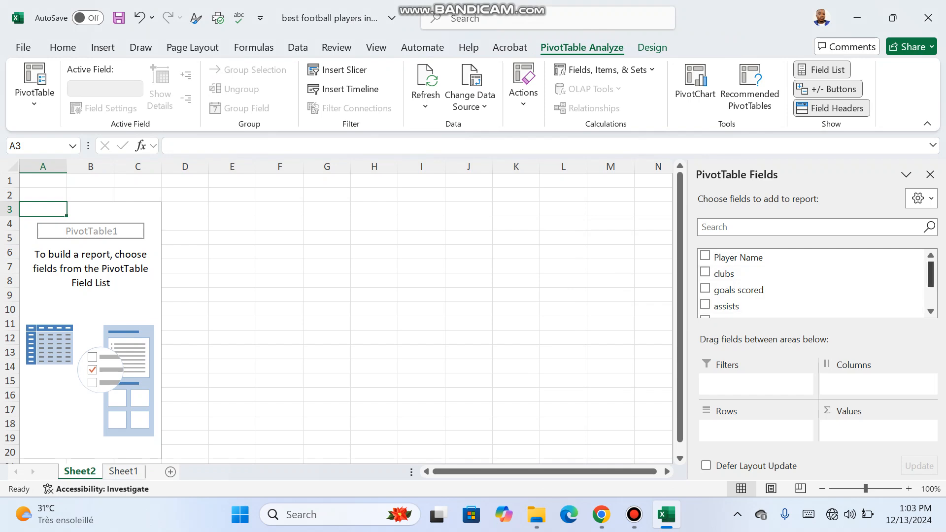
{"action": "scroll", "coordinate": [813, 284], "scroll_direction": "down", "scroll_amount": 2}
{"action": "scroll", "coordinate": [812, 283], "scroll_direction": "up", "scroll_amount": 2}
{"action": "scroll", "coordinate": [813, 283], "scroll_direction": "down", "scroll_amount": 2}
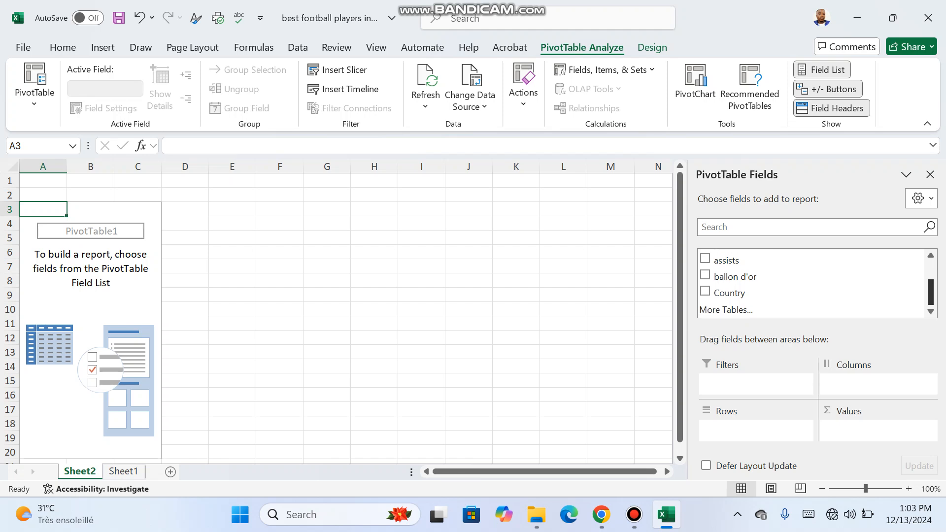
{"action": "scroll", "coordinate": [813, 283], "scroll_direction": "up", "scroll_amount": 2}
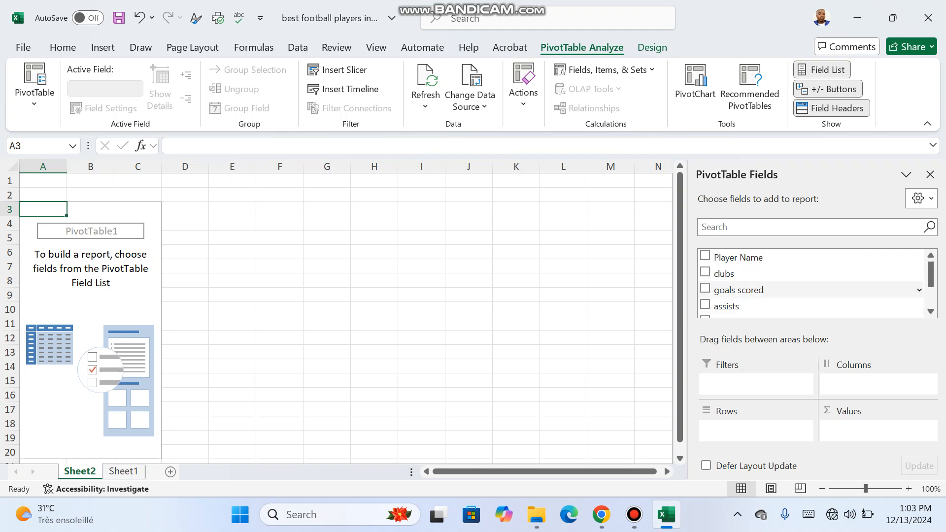
{"action": "scroll", "coordinate": [810, 283], "scroll_direction": "down", "scroll_amount": 1}
{"action": "scroll", "coordinate": [811, 274], "scroll_direction": "up", "scroll_amount": 1}
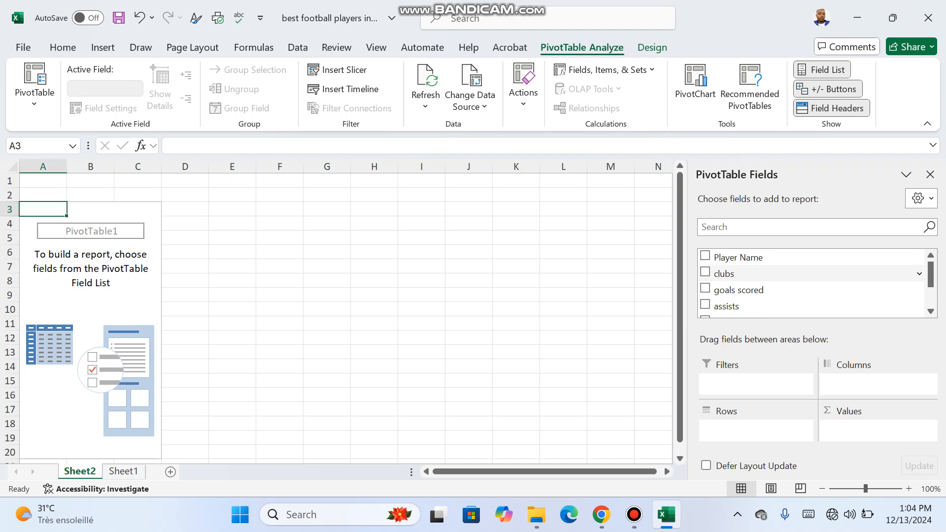
{"action": "scroll", "coordinate": [813, 283], "scroll_direction": "down", "scroll_amount": 2}
{"action": "scroll", "coordinate": [812, 283], "scroll_direction": "up", "scroll_amount": 1}
Set clubs as the PivotTable rows, try ballon d'or as the values and replace it with the sum of goals scored
{"action": "left_click", "coordinate": [739, 260]}
{"action": "left_click_drag", "start_coordinate": [739, 259], "coordinate": [756, 428]}
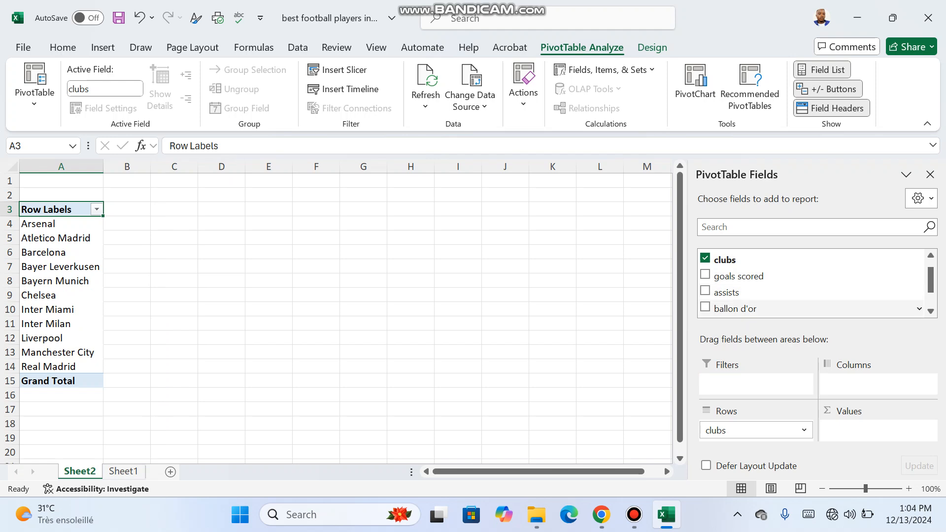
{"action": "left_click_drag", "start_coordinate": [735, 309], "coordinate": [877, 429]}
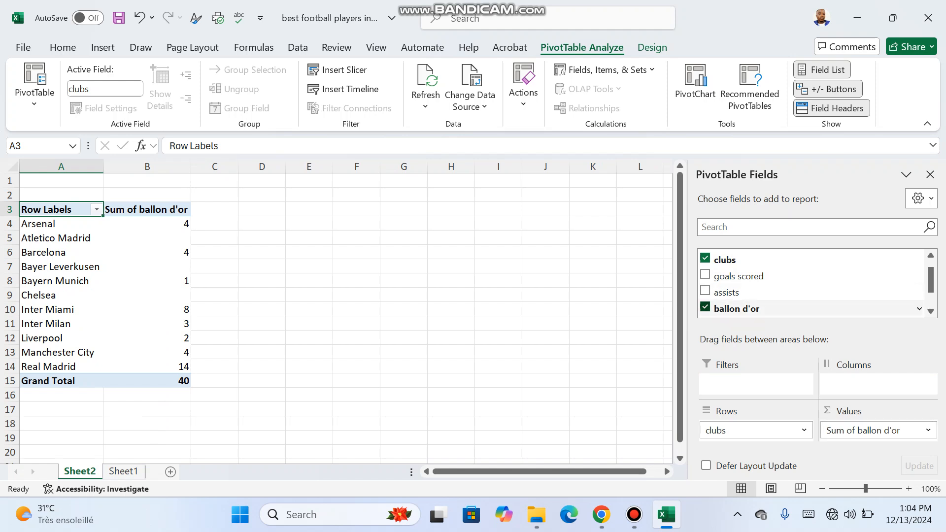
{"action": "left_click", "coordinate": [705, 307]}
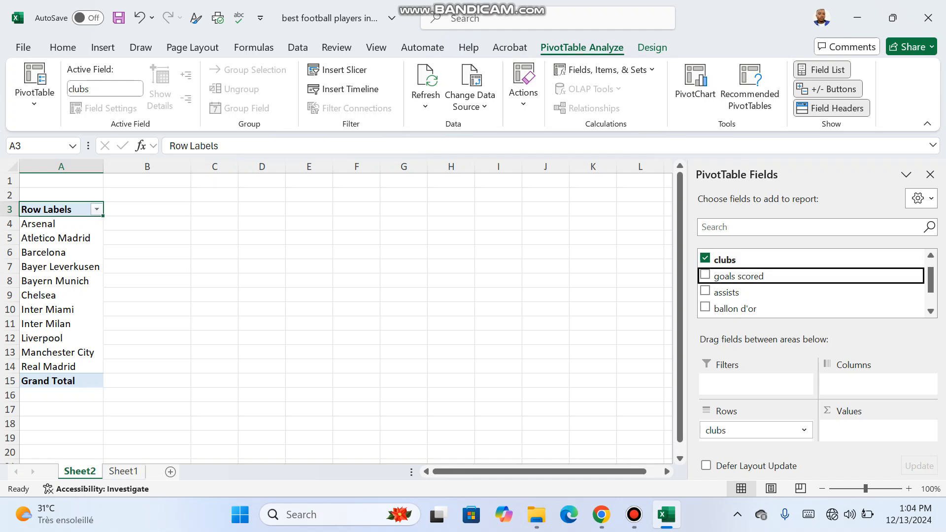
{"action": "key", "text": "space"}
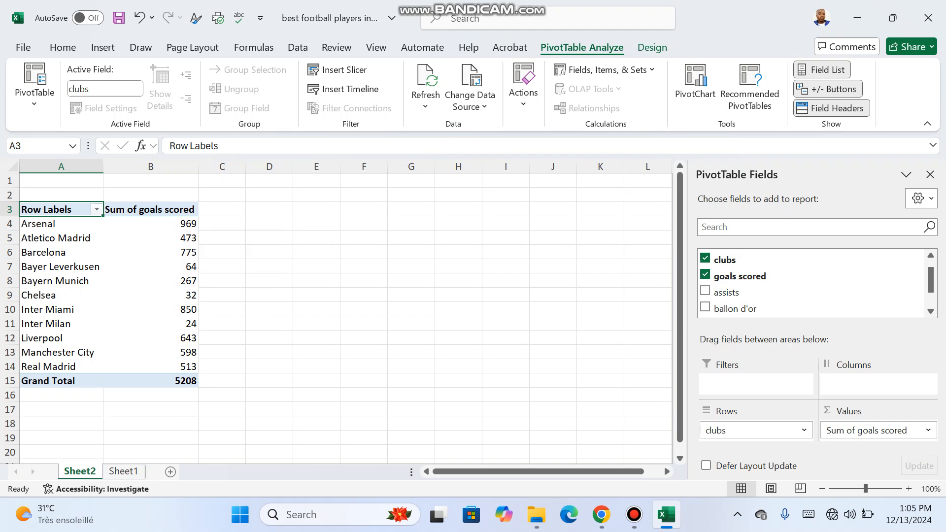
Insert a 2-D clustered column chart of goals scored per club and move it beside the PivotTable
{"action": "left_click_drag", "start_coordinate": [49, 210], "coordinate": [148, 366]}
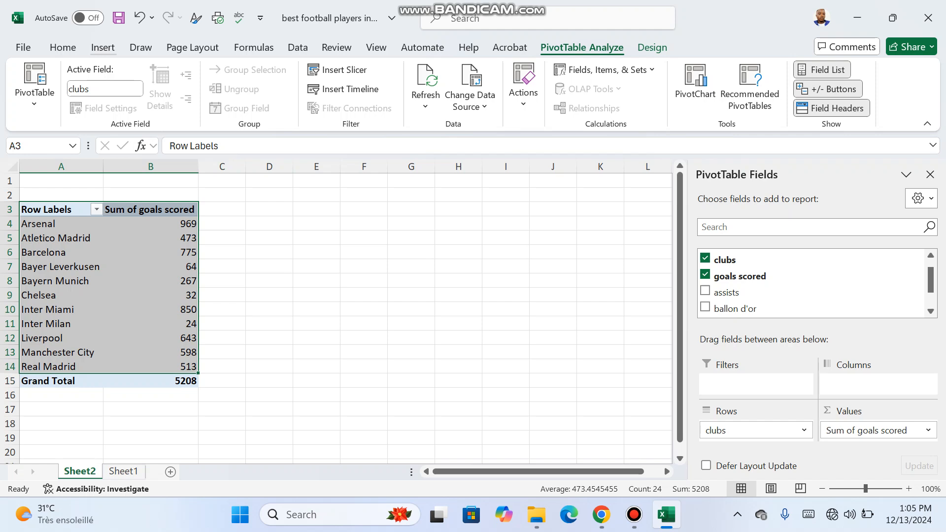
{"action": "left_click", "coordinate": [102, 47]}
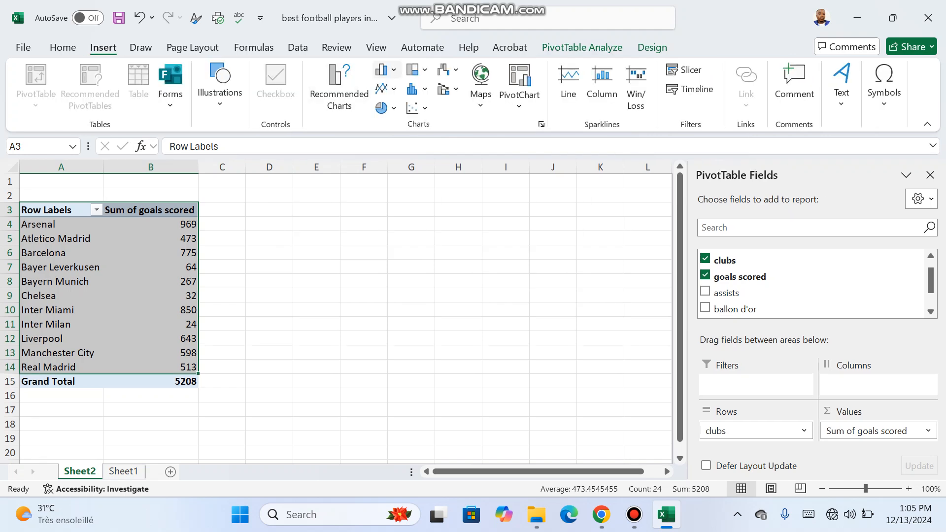
{"action": "left_click", "coordinate": [386, 70]}
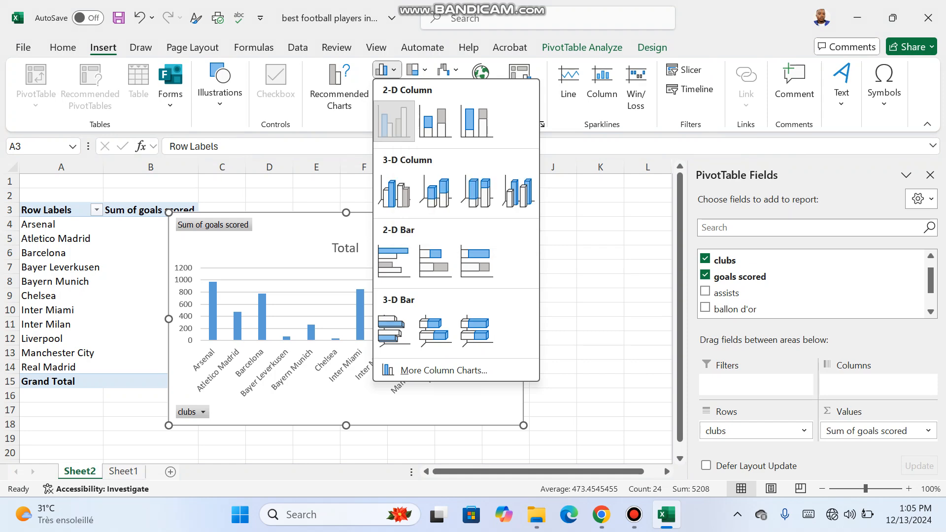
{"action": "left_click", "coordinate": [393, 121]}
{"action": "left_click_drag", "start_coordinate": [419, 232], "coordinate": [488, 221]}
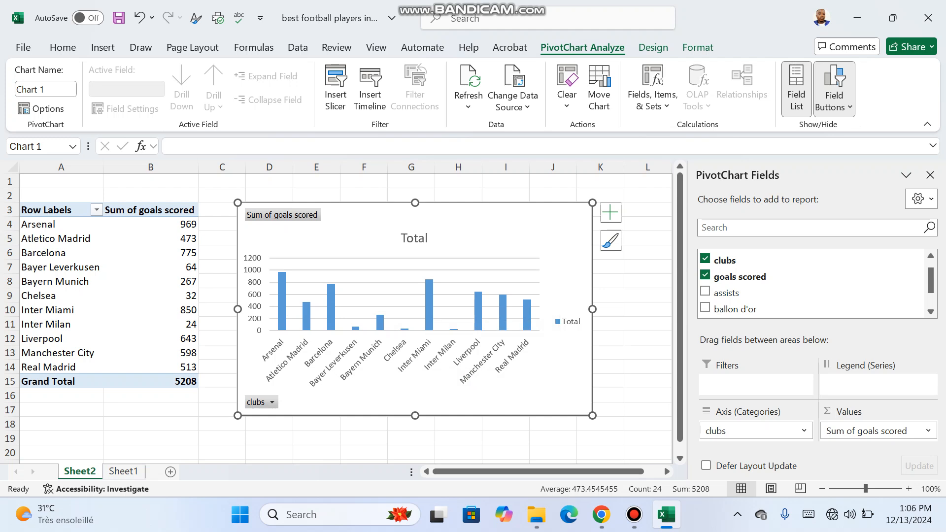
Replace clubs with Country as the category axis of the goals scored PivotChart
{"action": "mouse_move", "coordinate": [330, 301]}
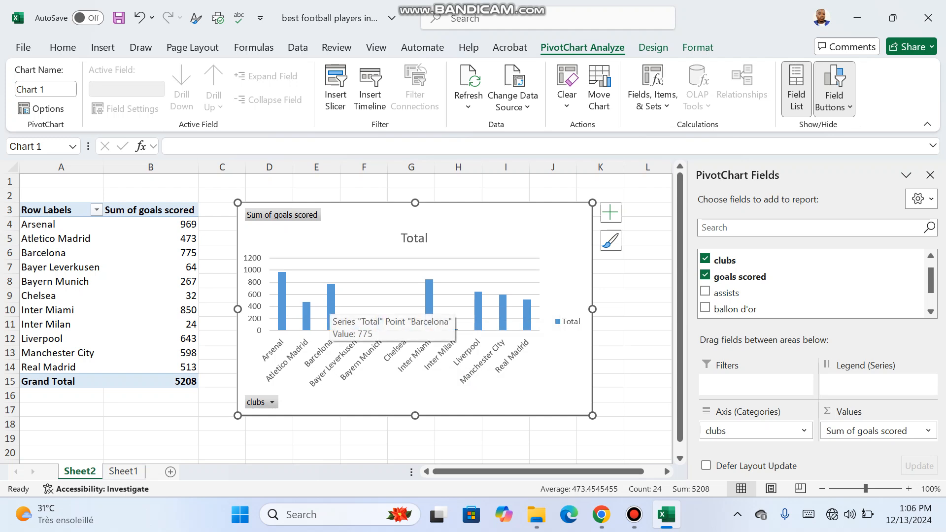
{"action": "mouse_move", "coordinate": [477, 322]}
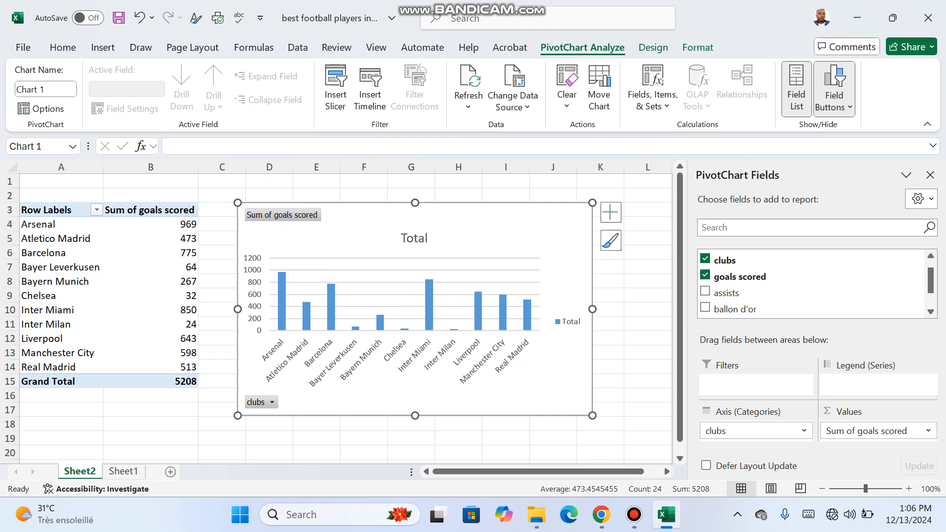
{"action": "mouse_move", "coordinate": [429, 300]}
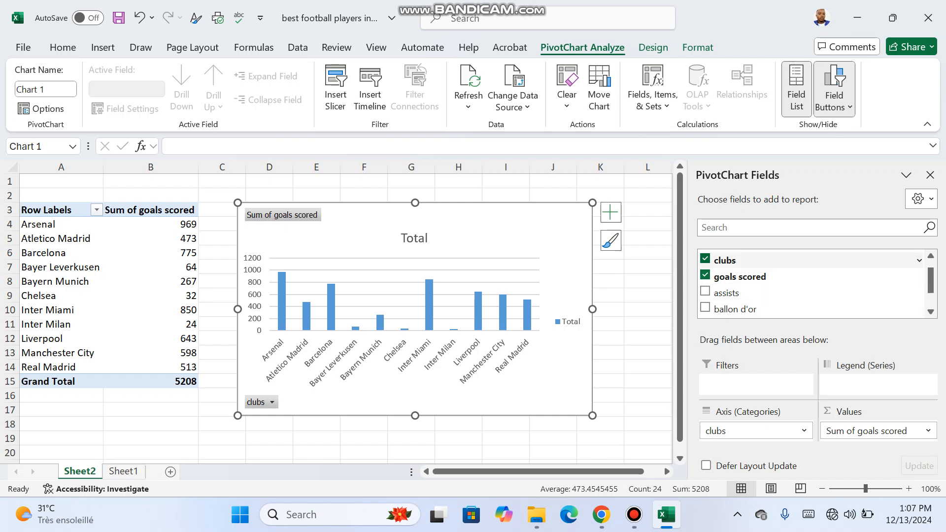
{"action": "left_click", "coordinate": [705, 258]}
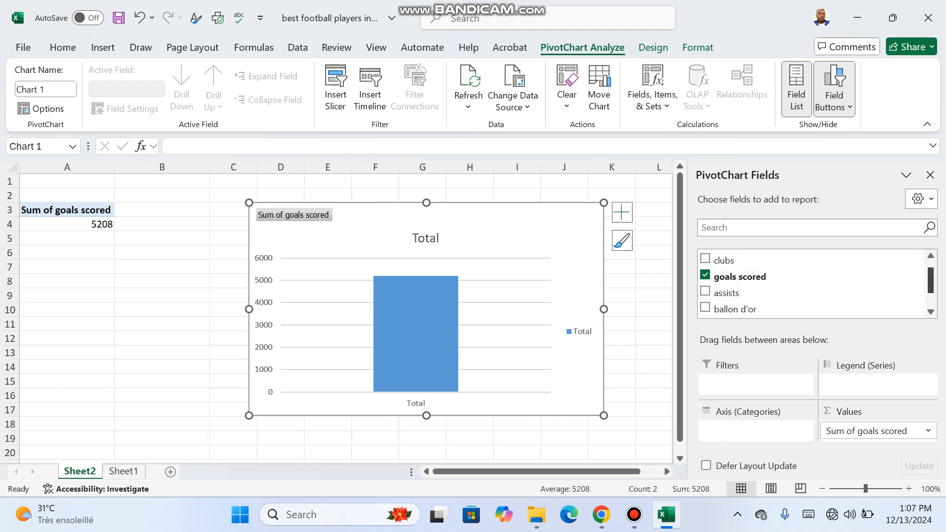
{"action": "left_click_drag", "start_coordinate": [931, 282], "coordinate": [930, 296]}
{"action": "left_click_drag", "start_coordinate": [729, 293], "coordinate": [755, 429]}
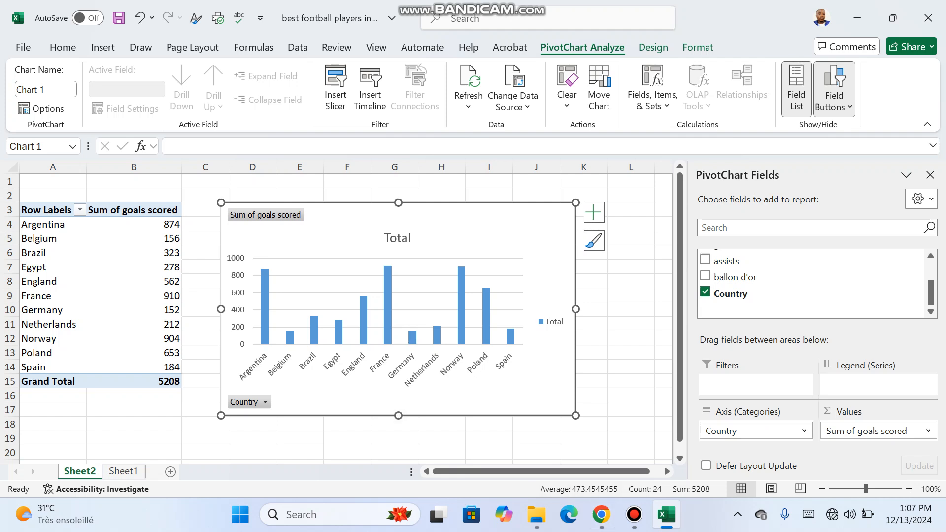
Add the sum of assists to the PivotChart values and move the chart clear of the PivotTable columns
{"action": "mouse_move", "coordinate": [387, 340]}
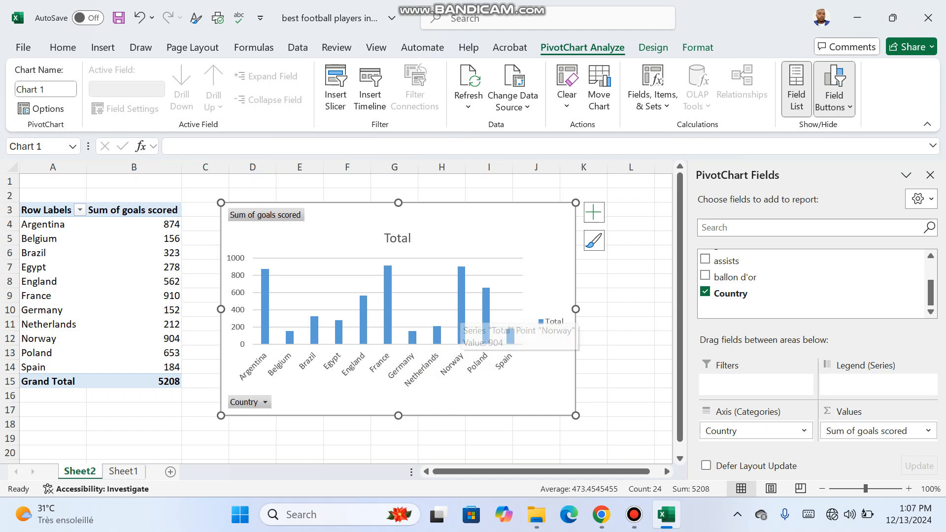
{"action": "mouse_move", "coordinate": [265, 308]}
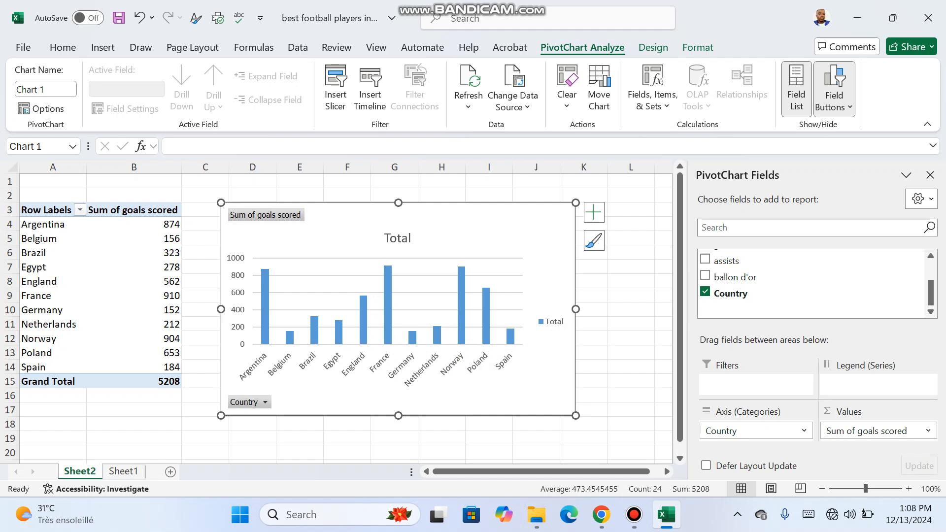
{"action": "left_click_drag", "start_coordinate": [726, 261], "coordinate": [871, 427]}
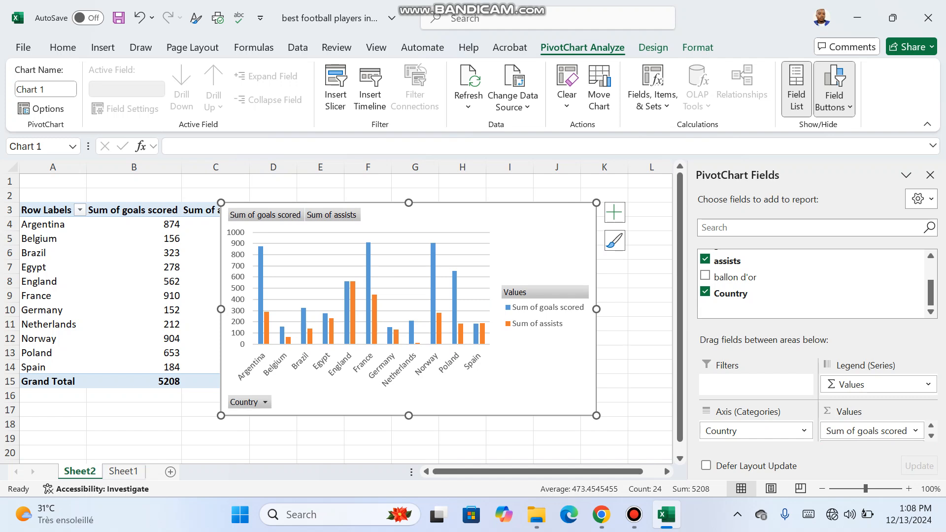
{"action": "mouse_move", "coordinate": [352, 304]}
{"action": "left_click_drag", "start_coordinate": [466, 239], "coordinate": [497, 237]}
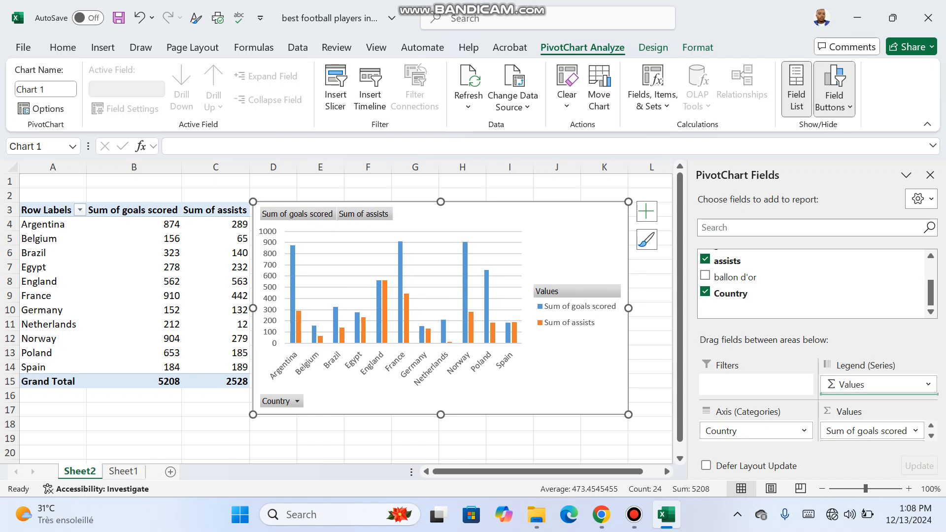
Add clubs as a report filter and filter the PivotTable to Barcelona
{"action": "left_click_drag", "start_coordinate": [930, 294], "coordinate": [930, 275]}
{"action": "left_click_drag", "start_coordinate": [723, 274], "coordinate": [756, 384]}
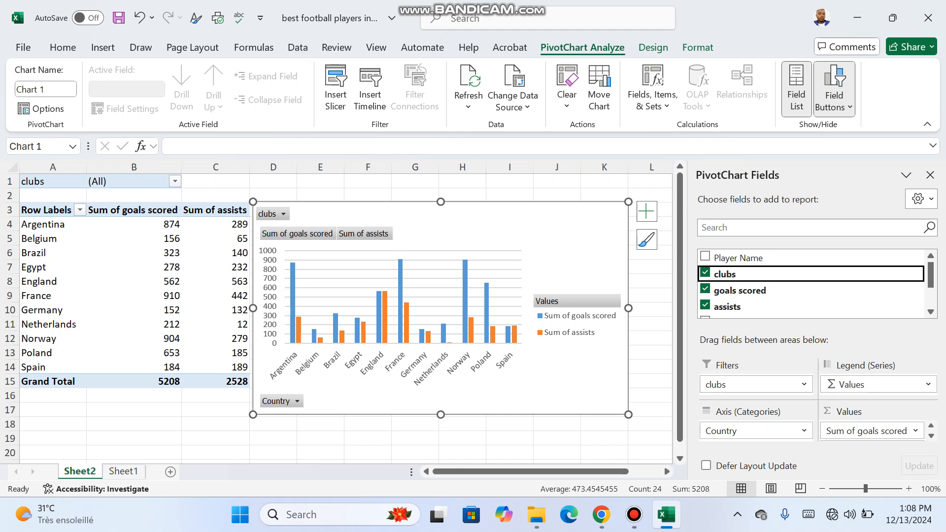
{"action": "left_click", "coordinate": [174, 182]}
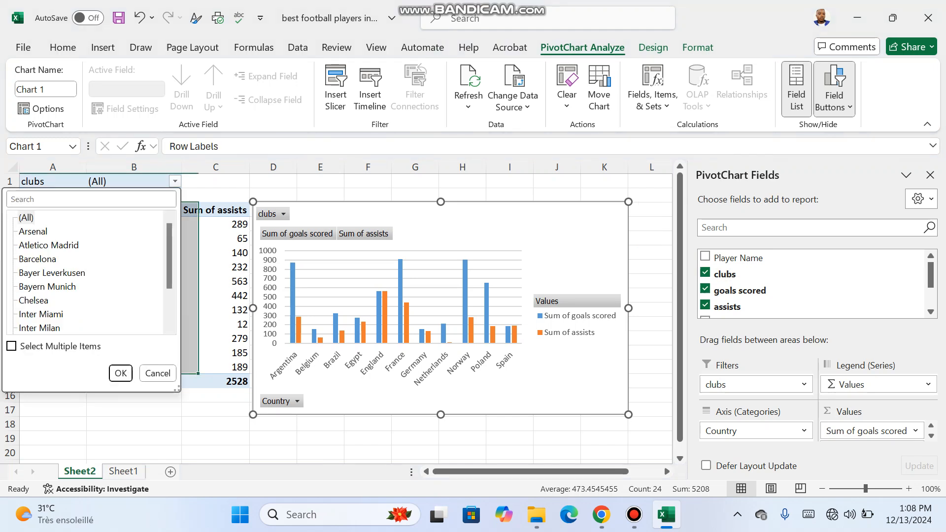
{"action": "left_click", "coordinate": [26, 217]}
{"action": "left_click", "coordinate": [38, 259]}
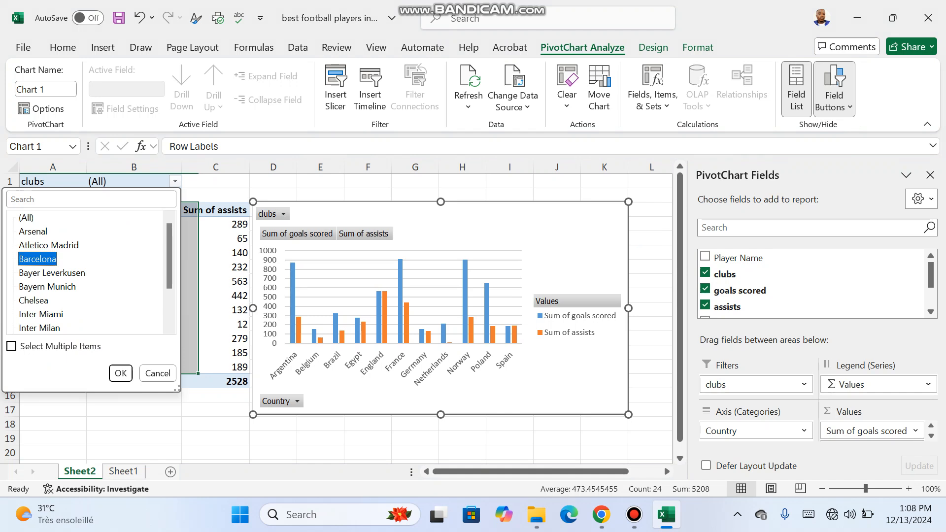
{"action": "left_click", "coordinate": [120, 373]}
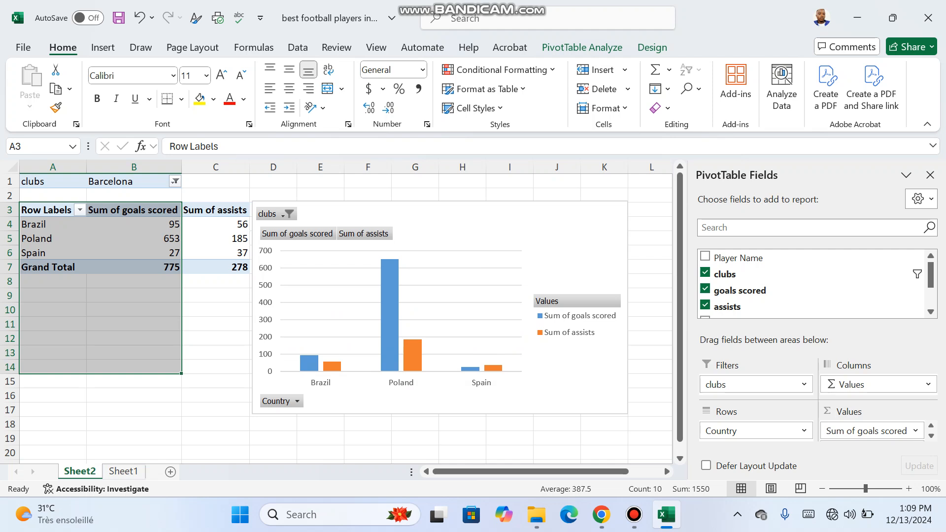
Show the detail records behind the grand total of goals scored for Barcelona
{"action": "left_click", "coordinate": [168, 267]}
{"action": "double_click", "coordinate": [168, 267]}
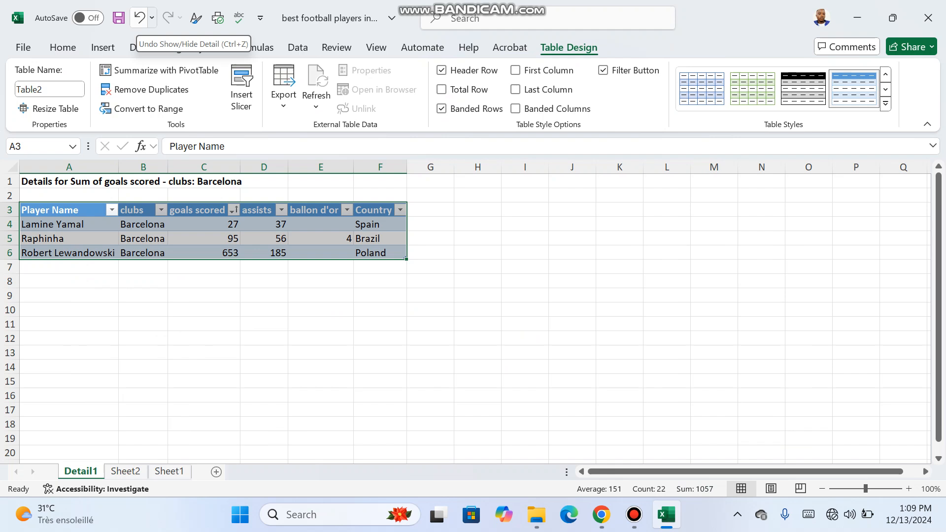
Undo the detail sheet, the Barcelona selection and the addition of the clubs filter
{"action": "left_click", "coordinate": [139, 18]}
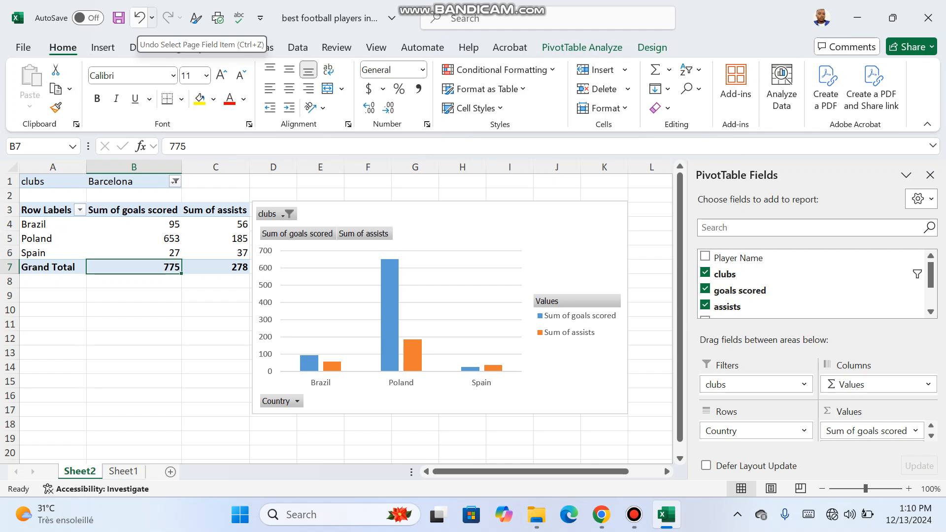
{"action": "left_click", "coordinate": [139, 18]}
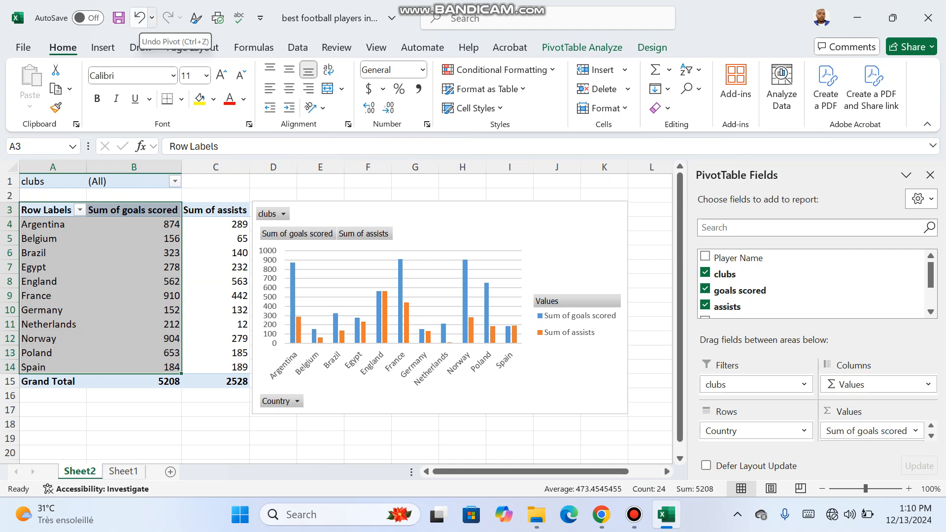
{"action": "left_click", "coordinate": [139, 19]}
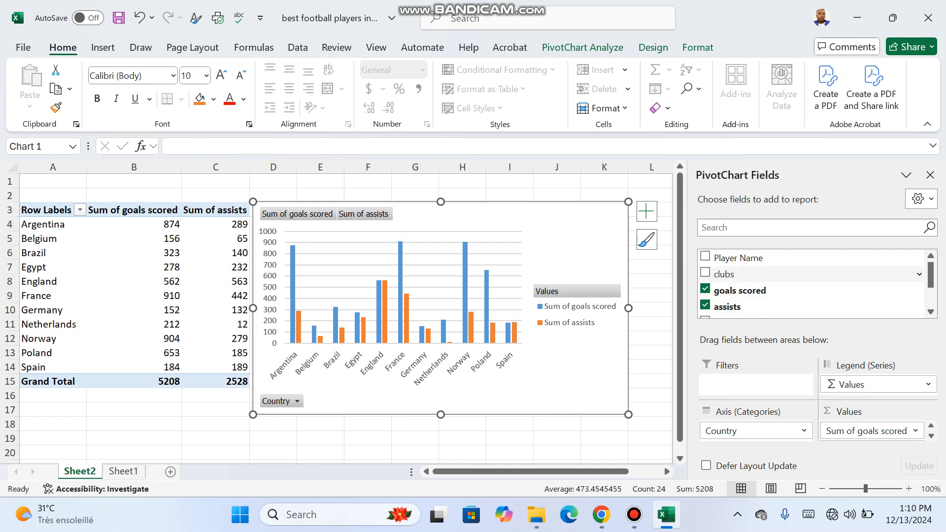
Add the sum of ballon d'or to the PivotChart values, placed between goals scored and assists
{"action": "left_click", "coordinate": [724, 274]}
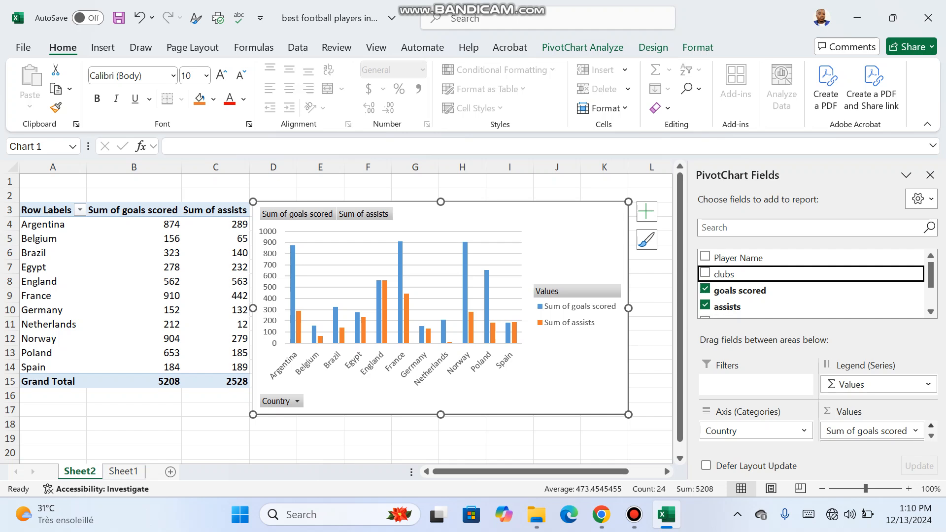
{"action": "scroll", "coordinate": [812, 283], "scroll_direction": "down", "scroll_amount": 3}
{"action": "left_click", "coordinate": [705, 280]}
{"action": "left_click_drag", "start_coordinate": [735, 281], "coordinate": [869, 437]}
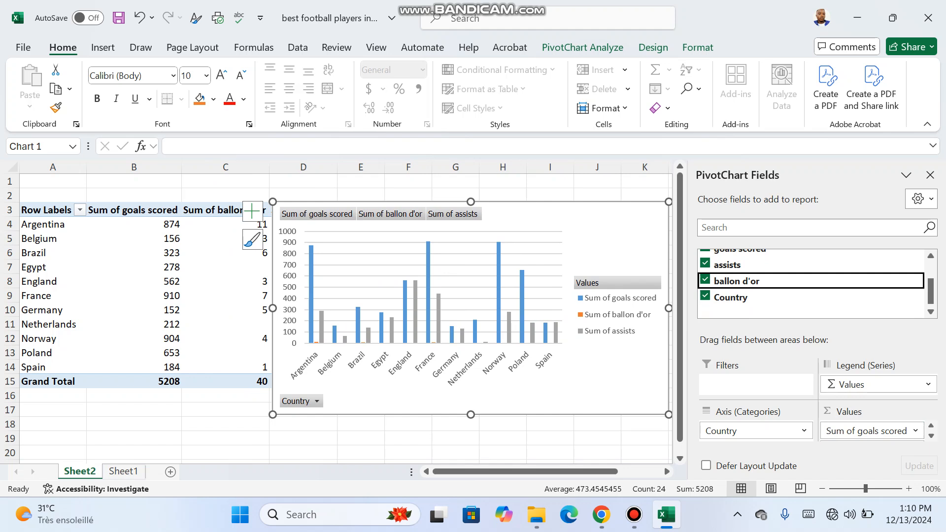
Move the PivotChart clear of the widened PivotTable and resize it to span about columns E to K
{"action": "mouse_move", "coordinate": [611, 237]}
{"action": "left_mouse_down"}
{"action": "mouse_move", "coordinate": [626, 235]}
{"action": "mouse_move", "coordinate": [614, 228]}
{"action": "left_mouse_up"}
{"action": "left_click_drag", "start_coordinate": [670, 193], "coordinate": [638, 203]}
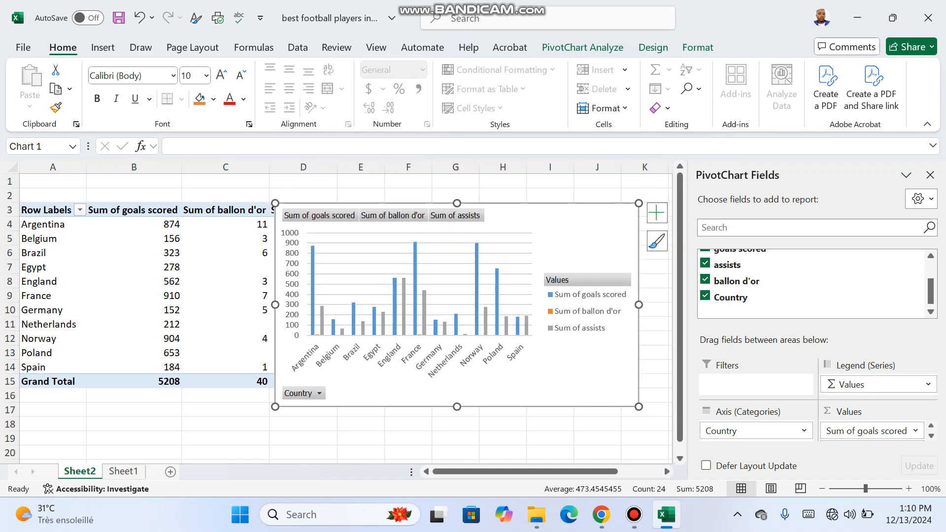
{"action": "left_click_drag", "start_coordinate": [591, 237], "coordinate": [627, 226]}
{"action": "left_click_drag", "start_coordinate": [311, 396], "coordinate": [461, 388]}
{"action": "left_click_drag", "start_coordinate": [626, 226], "coordinate": [543, 244]}
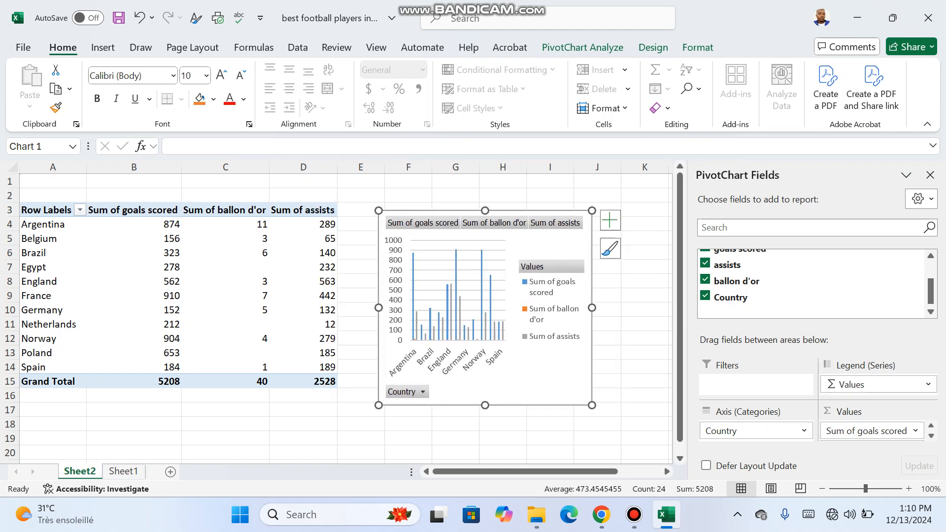
{"action": "left_click_drag", "start_coordinate": [592, 405], "coordinate": [665, 417]}
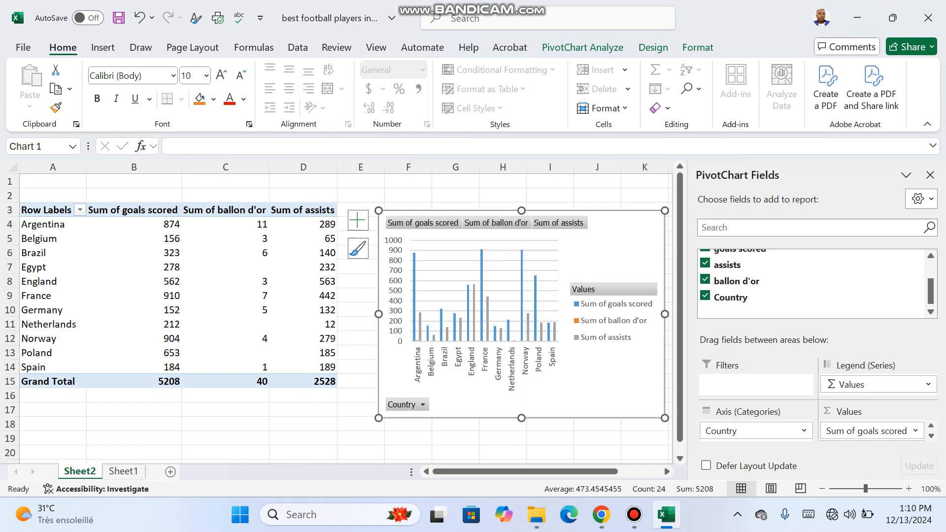
{"action": "left_click_drag", "start_coordinate": [378, 314], "coordinate": [352, 313]}
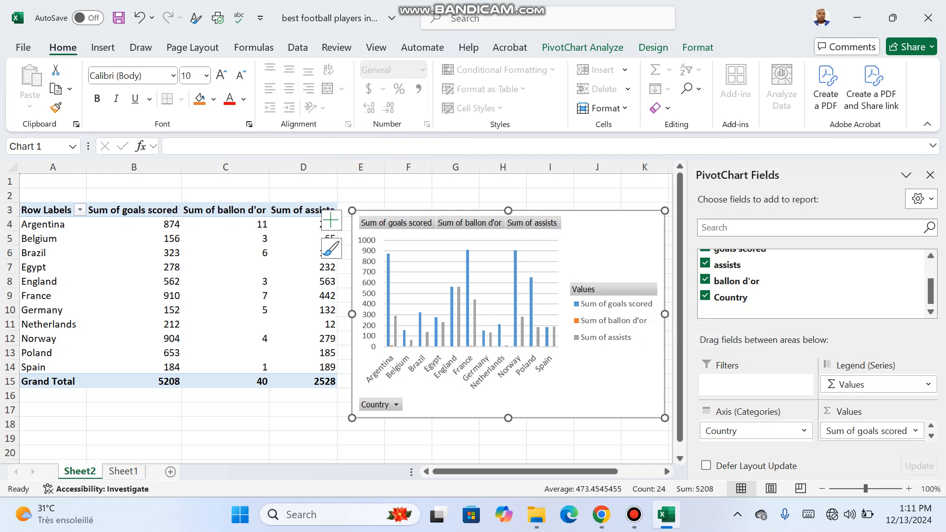
Reduce the PivotChart's height and shift it slightly up to line up with PivotTable rows 3 to 15
{"action": "mouse_move", "coordinate": [515, 285]}
{"action": "mouse_move", "coordinate": [458, 299]}
{"action": "mouse_move", "coordinate": [394, 333]}
{"action": "left_click_drag", "start_coordinate": [508, 417], "coordinate": [508, 394]}
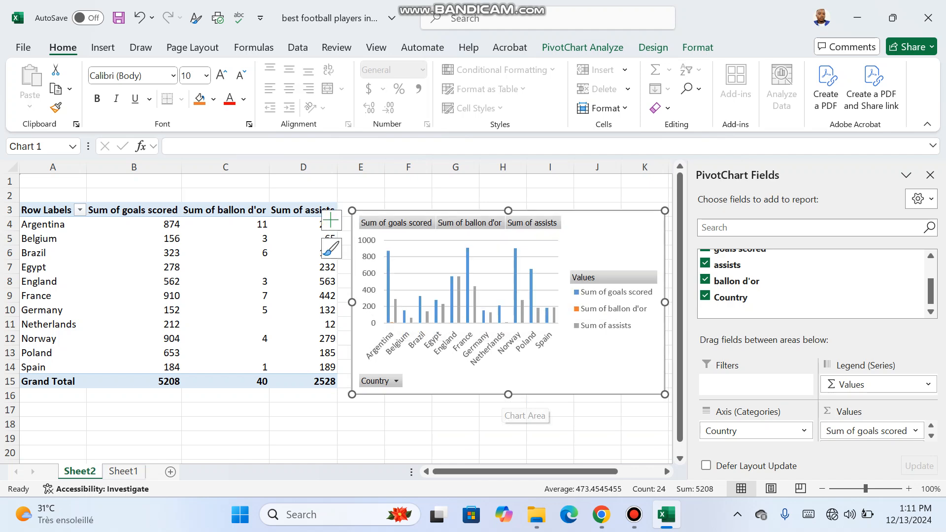
{"action": "left_click_drag", "start_coordinate": [591, 229], "coordinate": [592, 223]}
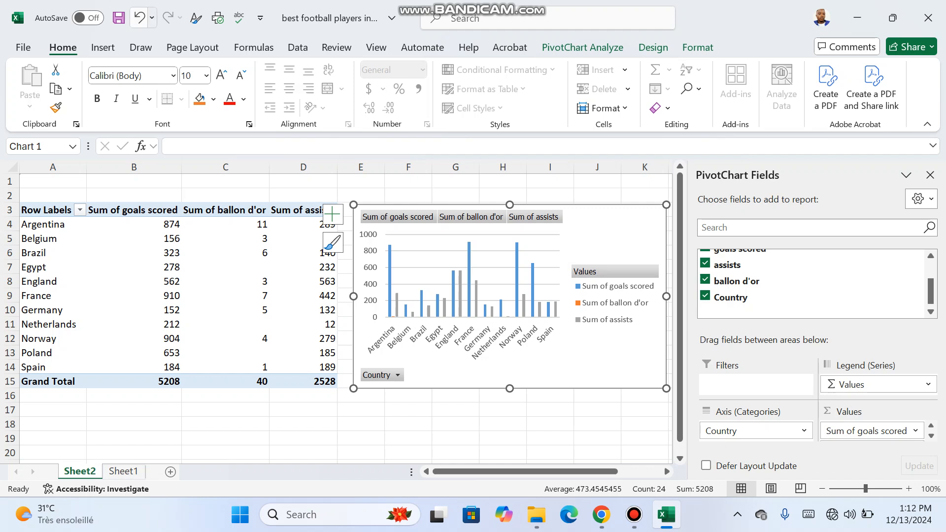
Save the workbook with the finished PivotTable and PivotChart
{"action": "left_click", "coordinate": [118, 17]}
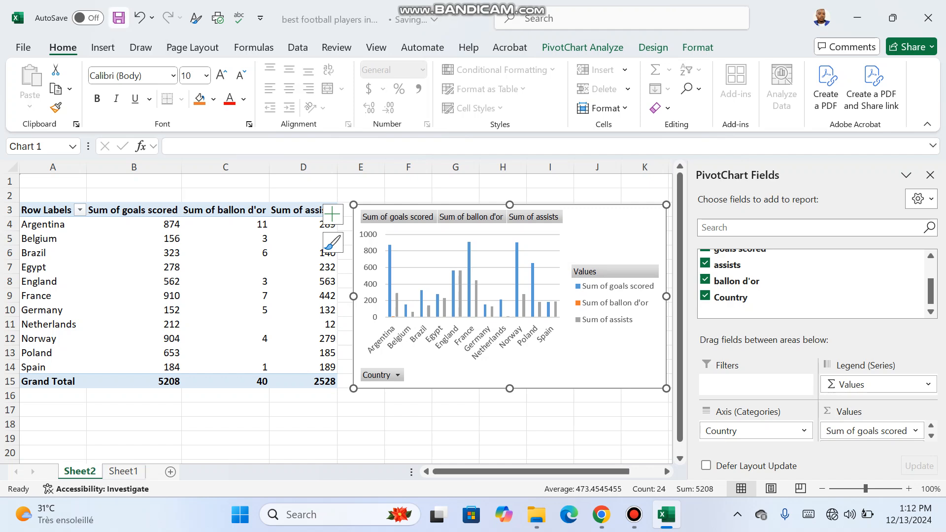
{"action": "left_click", "coordinate": [634, 514]}
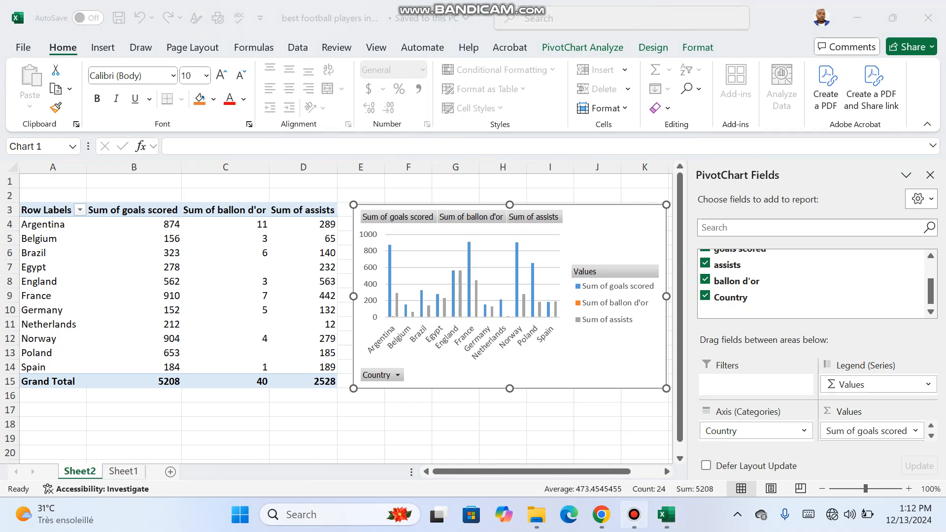